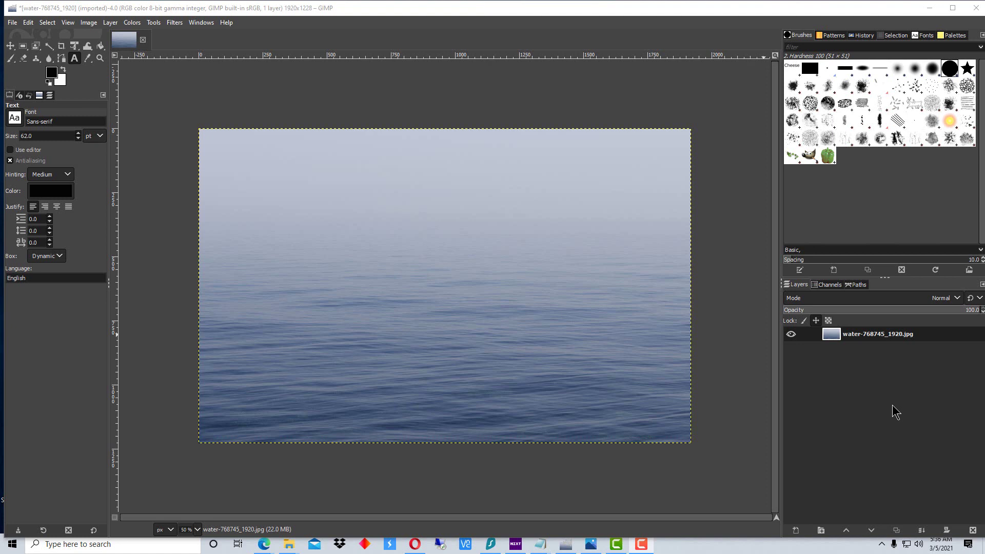
Step: Undo a trial move of the sea photo layer, then lock its position and size
{"action": "left_click", "coordinate": [814, 320]}
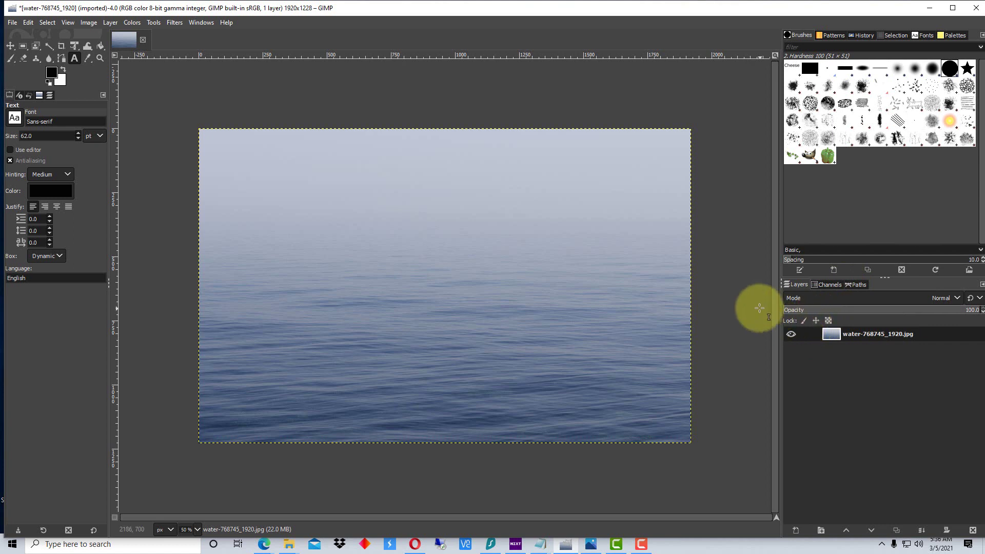
{"action": "left_click", "coordinate": [10, 45]}
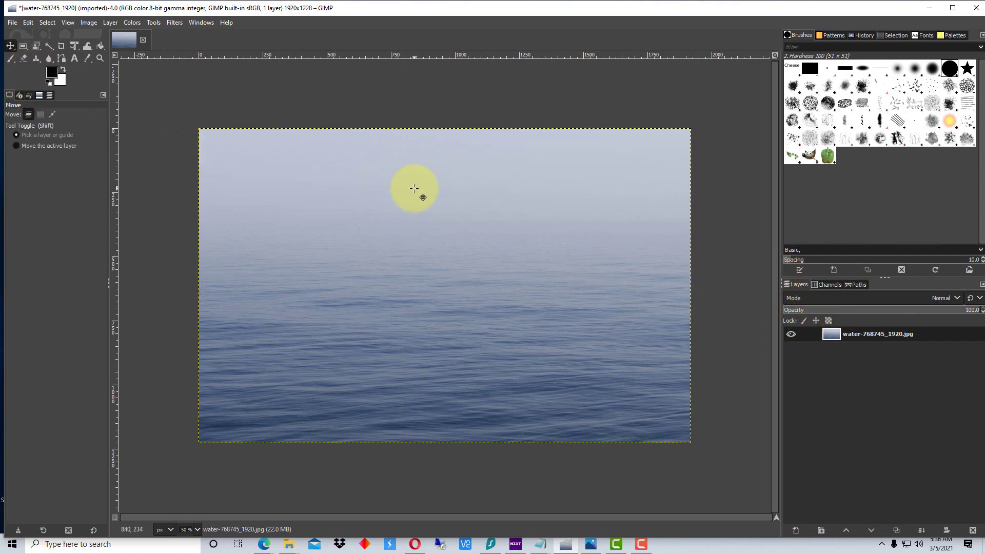
{"action": "left_click_drag", "start_coordinate": [414, 188], "coordinate": [455, 211]}
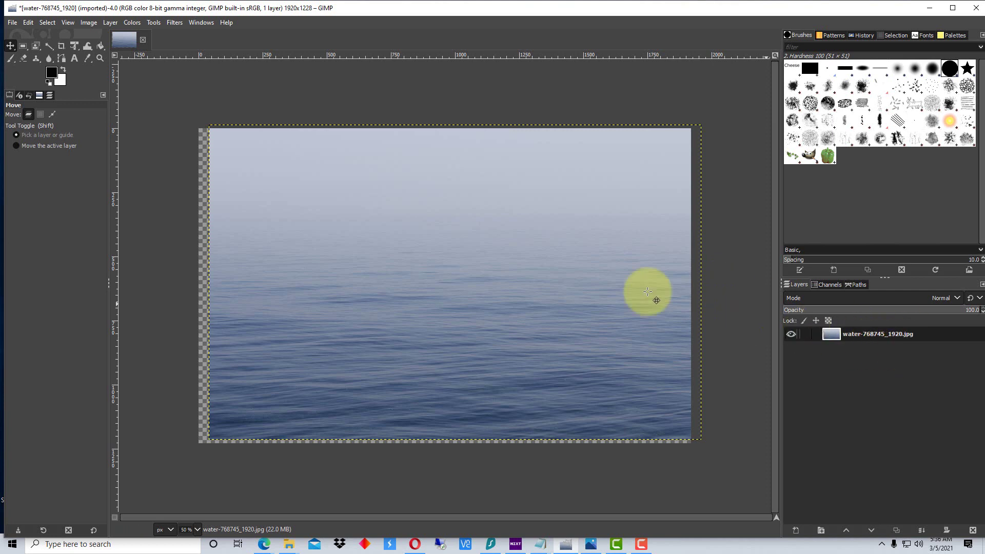
{"action": "mouse_move", "coordinate": [589, 282]}
{"action": "left_mouse_down"}
{"action": "mouse_move", "coordinate": [626, 293]}
{"action": "mouse_move", "coordinate": [605, 286]}
{"action": "left_mouse_up"}
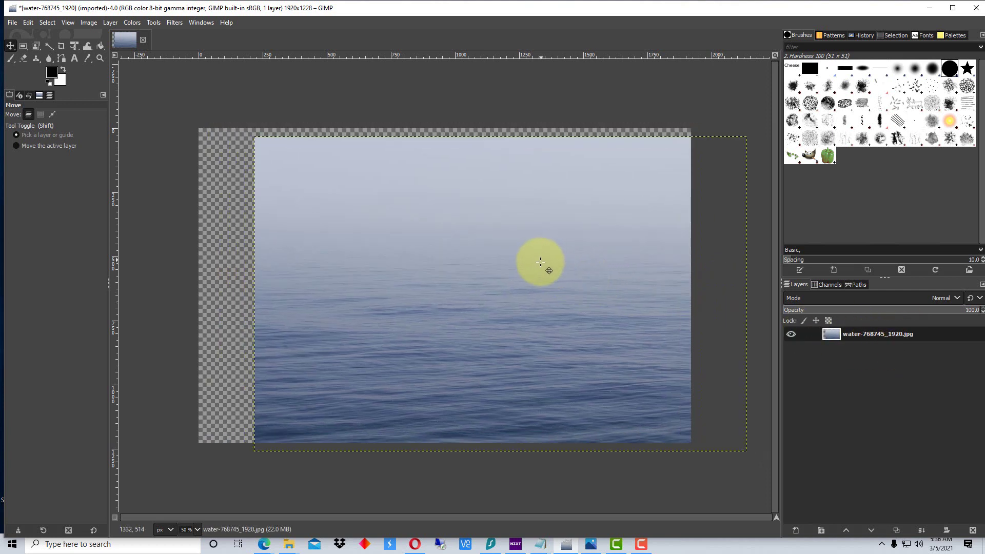
{"action": "key", "text": "ctrl+z"}
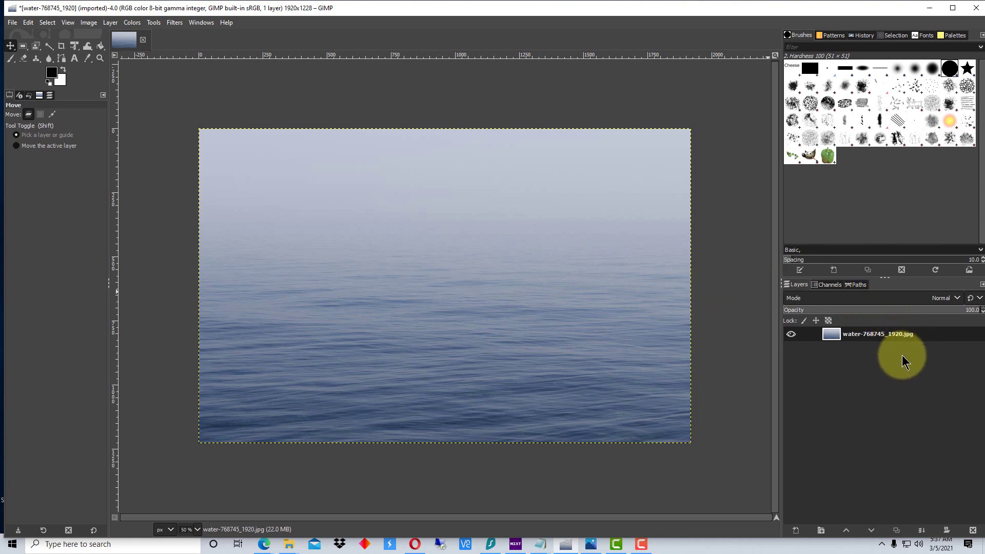
{"action": "left_click", "coordinate": [816, 321]}
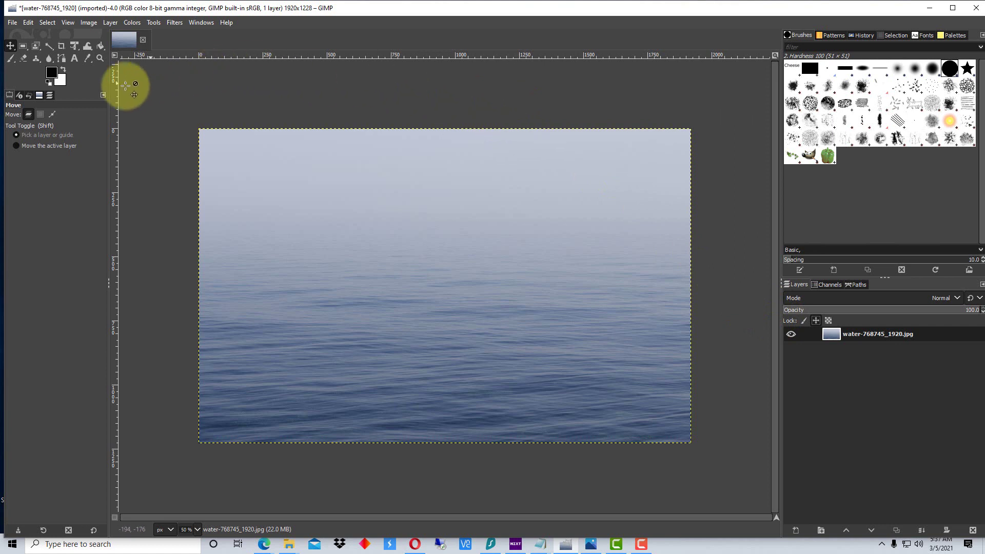
Step: Draw an empty Sans-serif text box across the upper middle of the photo, keeping the size unit in px
{"action": "left_click", "coordinate": [75, 60]}
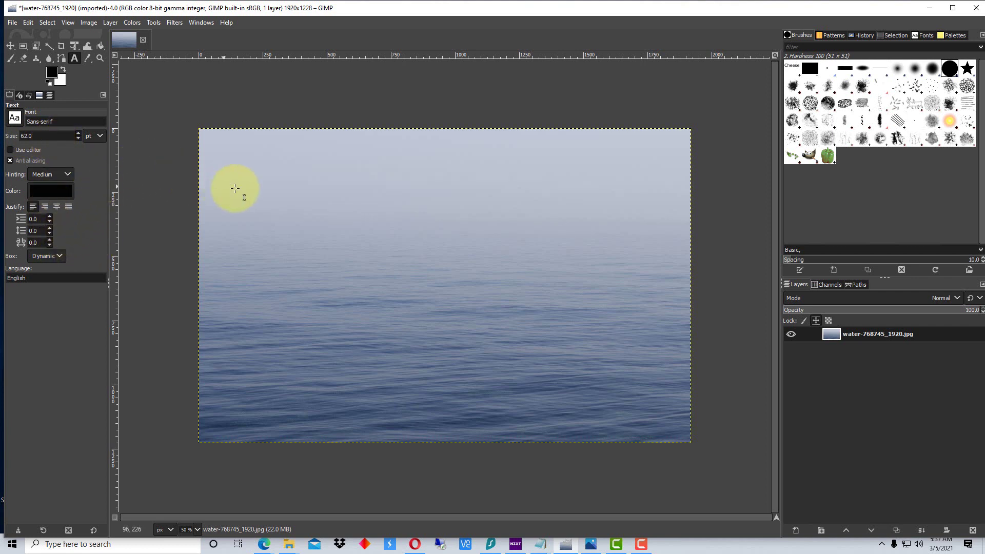
{"action": "left_click", "coordinate": [346, 205]}
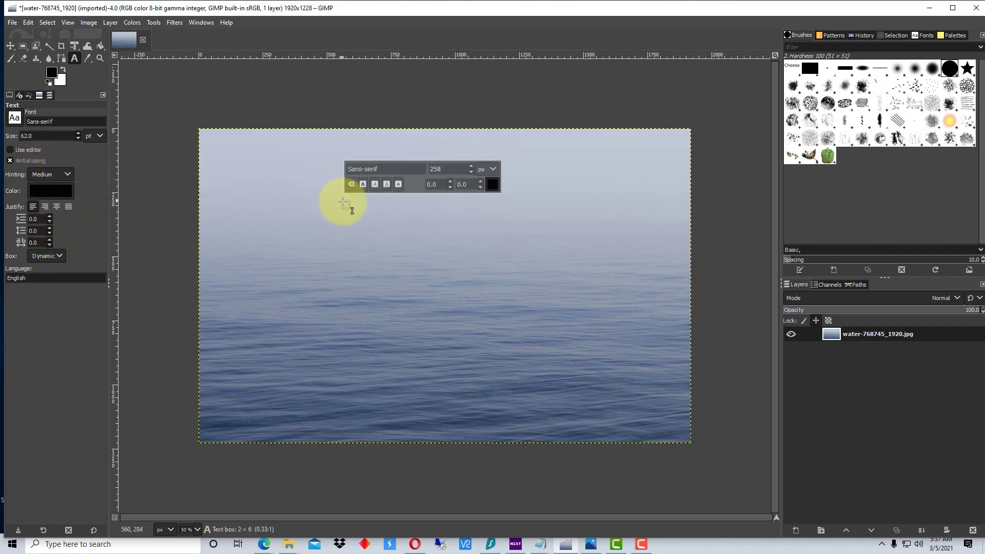
{"action": "left_click_drag", "start_coordinate": [346, 205], "coordinate": [578, 281]}
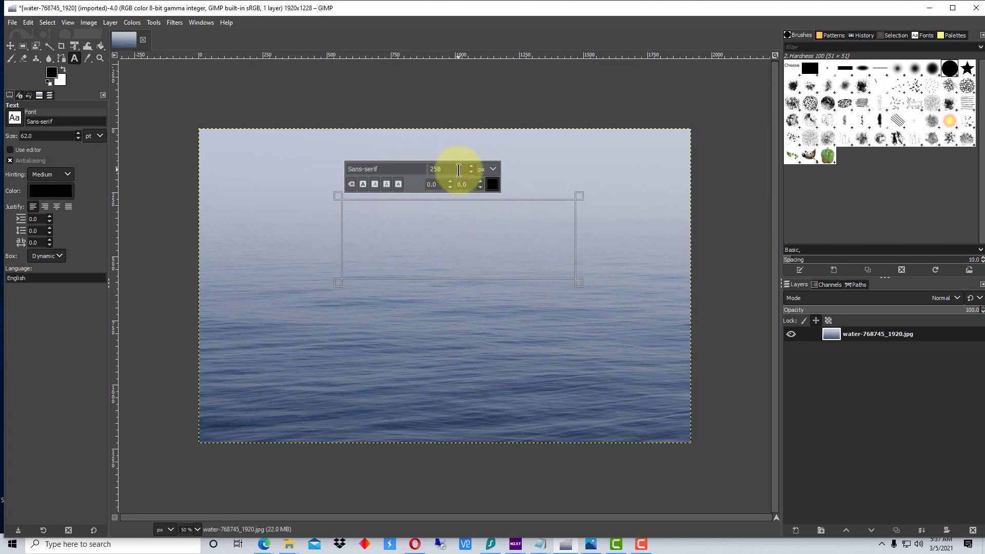
{"action": "left_click", "coordinate": [492, 169]}
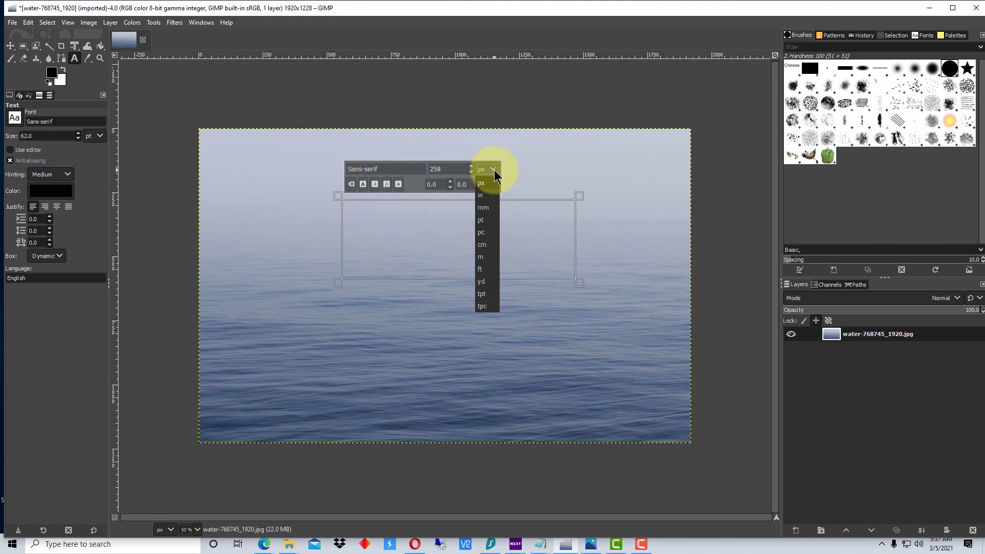
{"action": "left_click", "coordinate": [488, 173]}
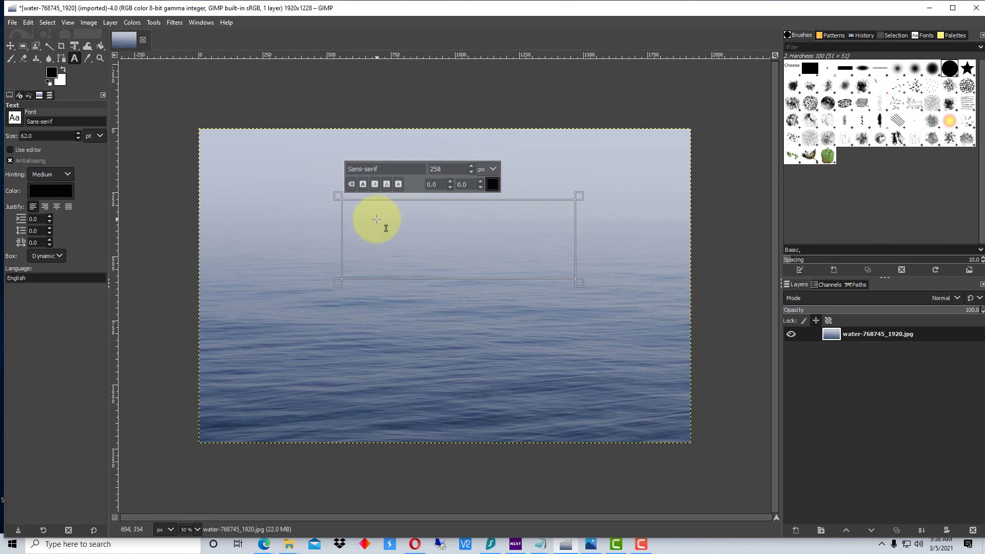
Step: Type 'Good' into the text box and select all its letters
{"action": "type", "text": "Good"}
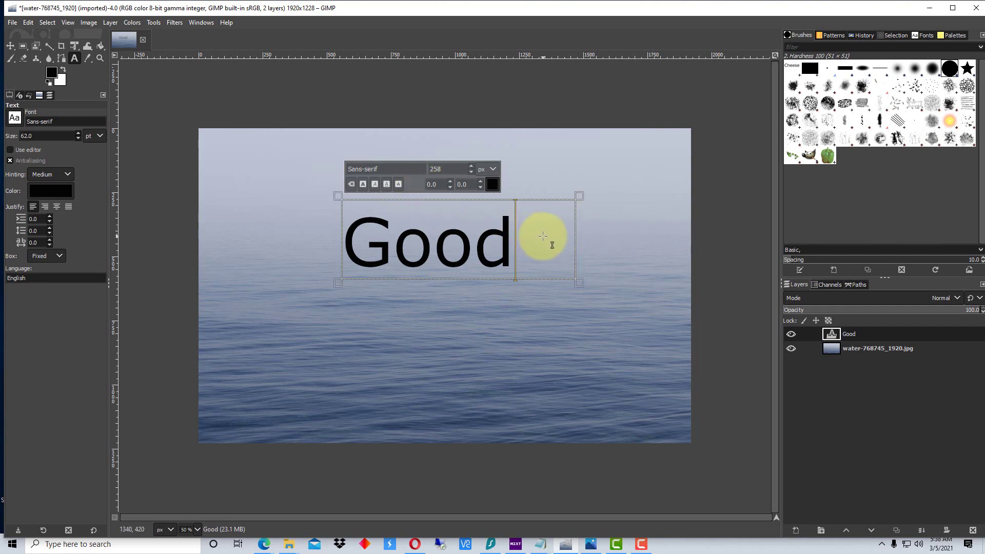
{"action": "left_click_drag", "start_coordinate": [543, 236], "coordinate": [354, 222]}
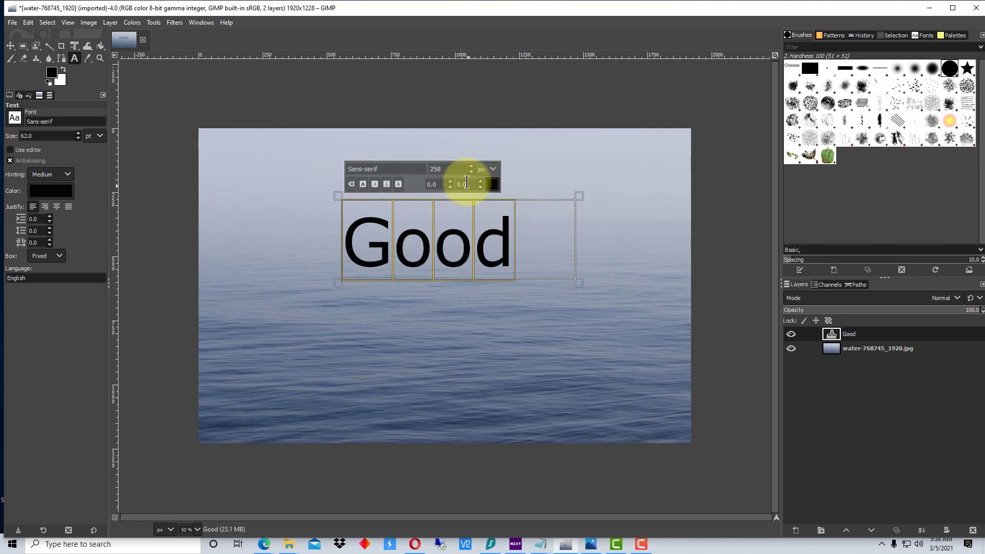
Step: Set 'Good' to 100 px, then switch the unit to pt and adjust it to 47 pt
{"action": "left_click_drag", "start_coordinate": [452, 172], "coordinate": [422, 168]}
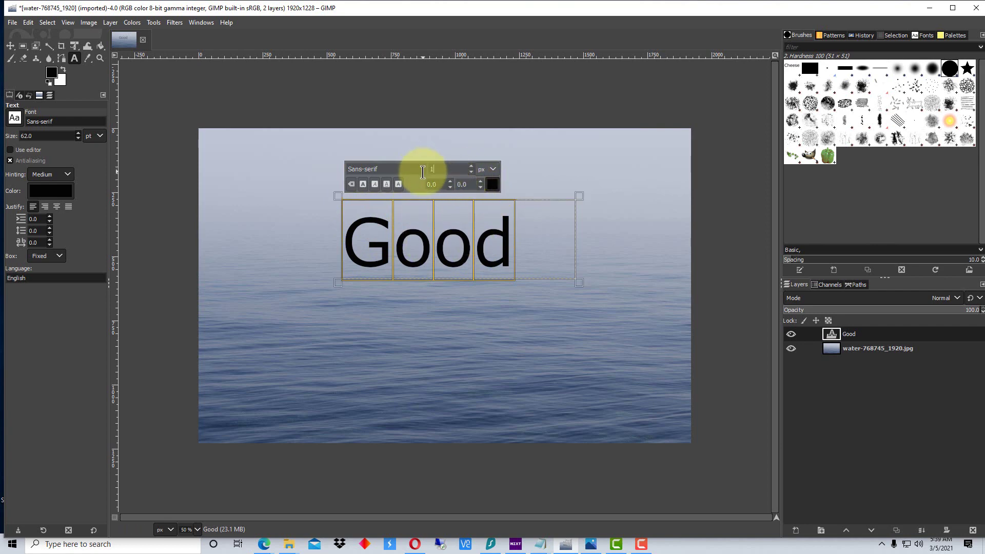
{"action": "type", "text": "100"}
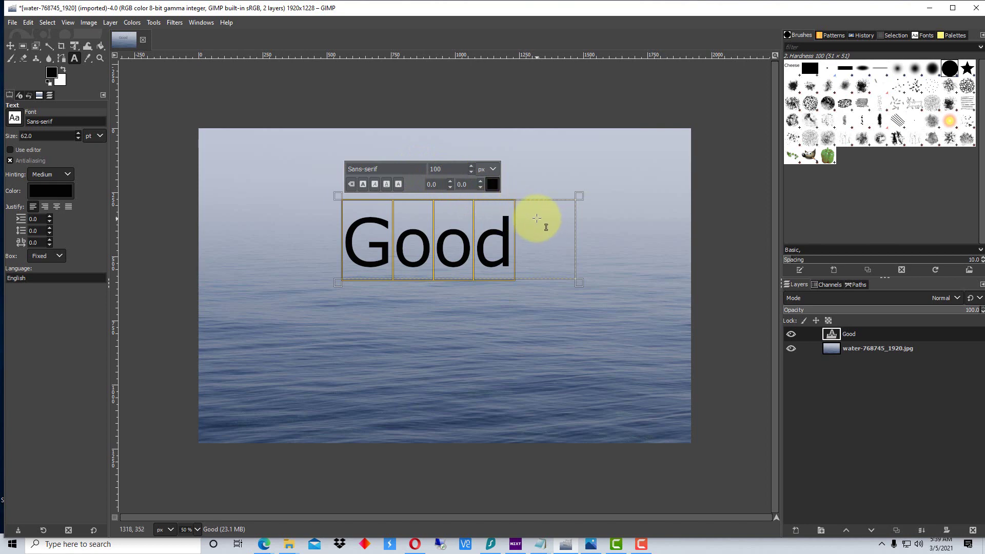
{"action": "key", "text": "Return"}
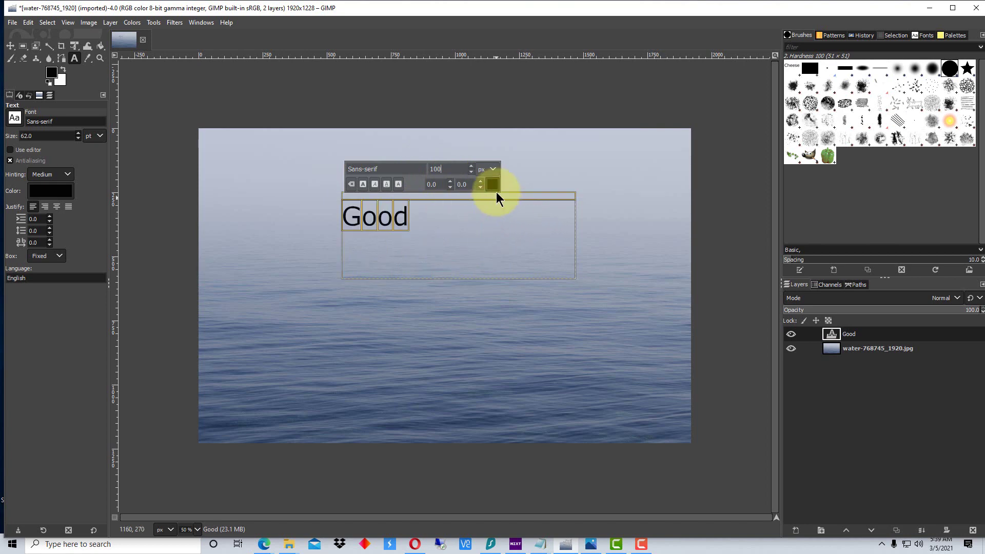
{"action": "left_click", "coordinate": [492, 169]}
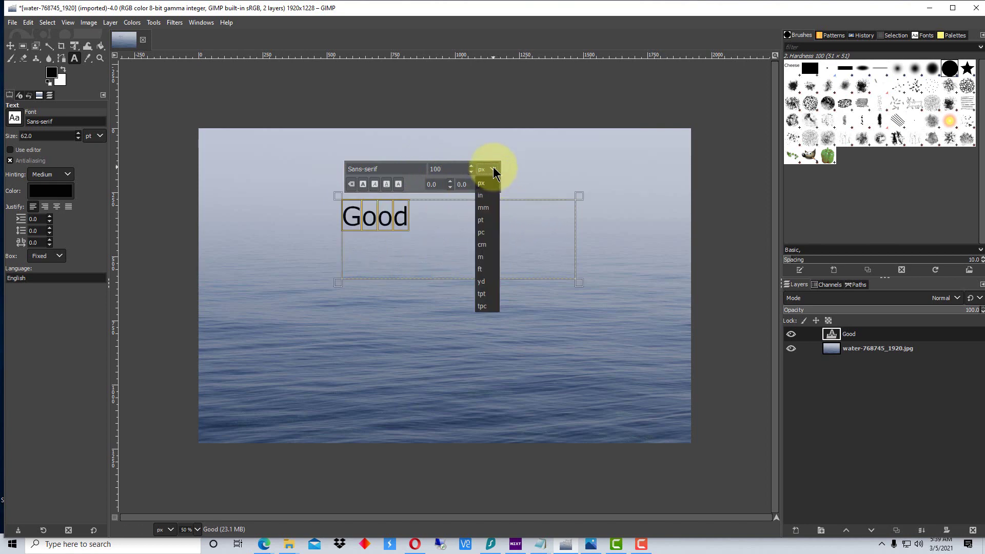
{"action": "left_click", "coordinate": [486, 224]}
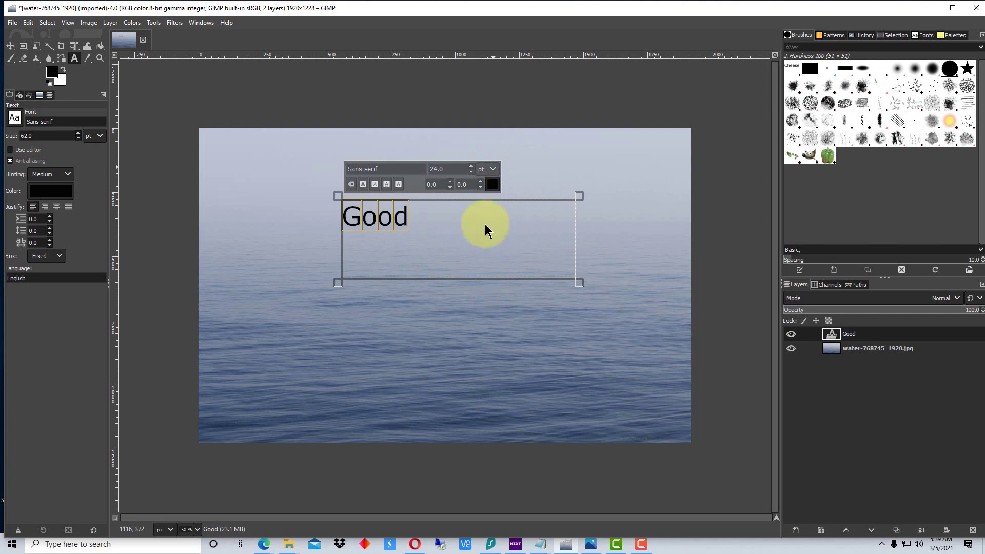
{"action": "left_click", "coordinate": [471, 166]}
{"action": "left_click", "coordinate": [471, 166]}
{"action": "left_click", "coordinate": [471, 166]}
{"action": "left_click_drag", "start_coordinate": [473, 168], "coordinate": [473, 168]}
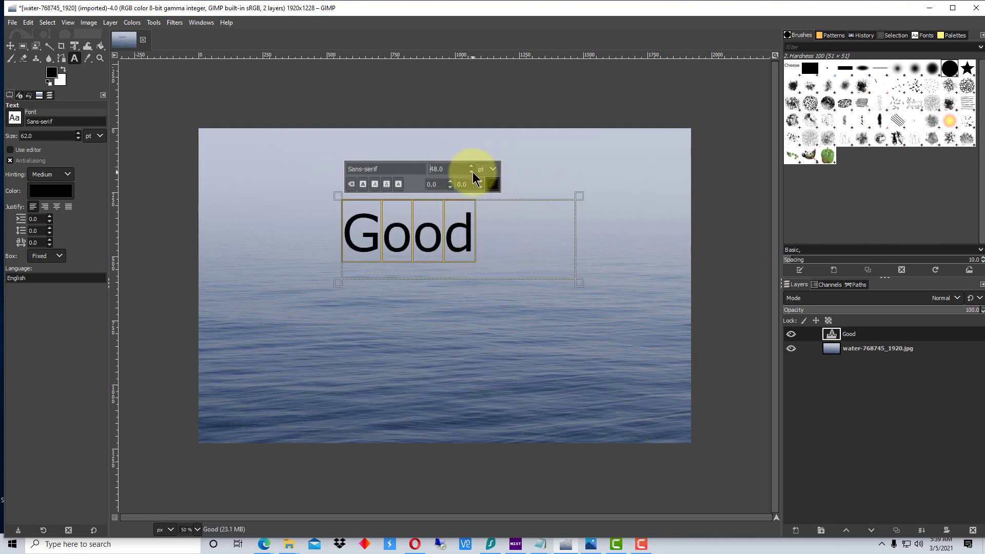
{"action": "left_click_drag", "start_coordinate": [473, 172], "coordinate": [471, 167]}
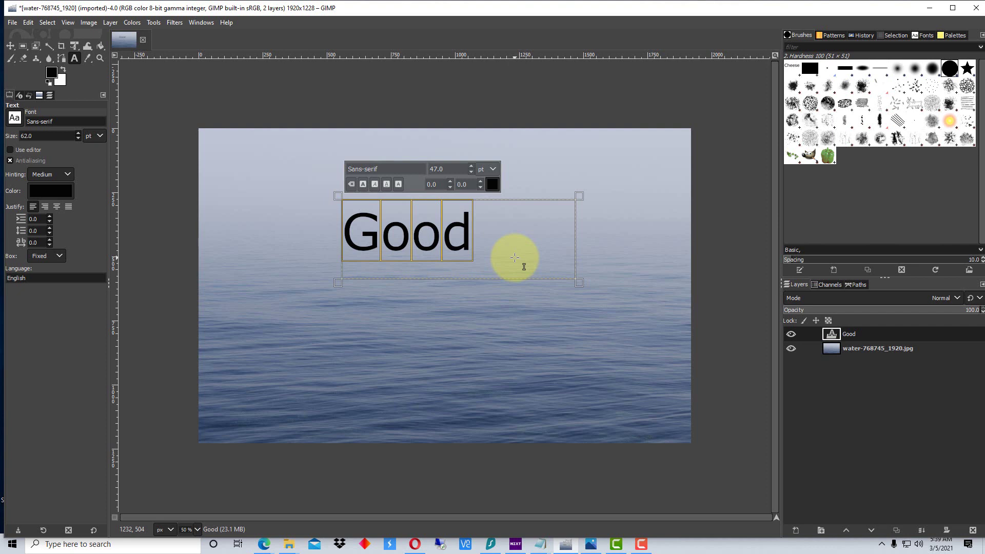
Step: Shrink the text to 27 pt and add the word 'Vibrations'
{"action": "left_click", "coordinate": [436, 169]}
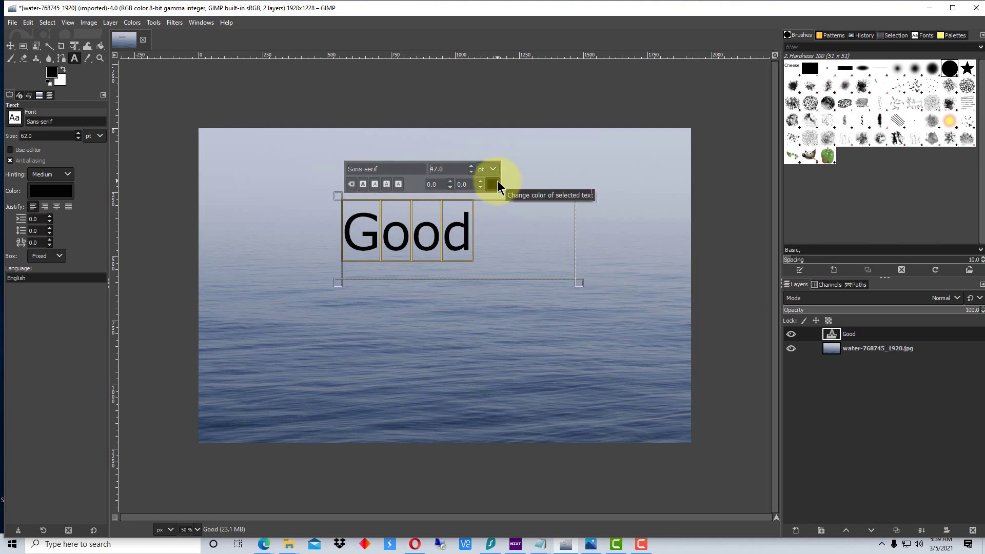
{"action": "scroll", "coordinate": [470, 175], "scroll_direction": "down", "scroll_amount": 5}
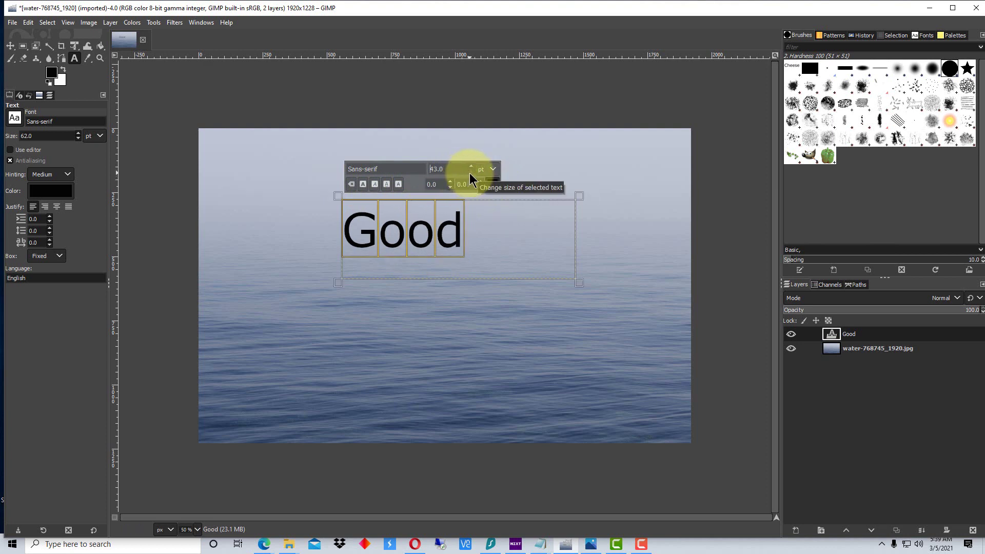
{"action": "scroll", "coordinate": [470, 174], "scroll_direction": "down", "scroll_amount": 15}
{"action": "left_click", "coordinate": [424, 217]}
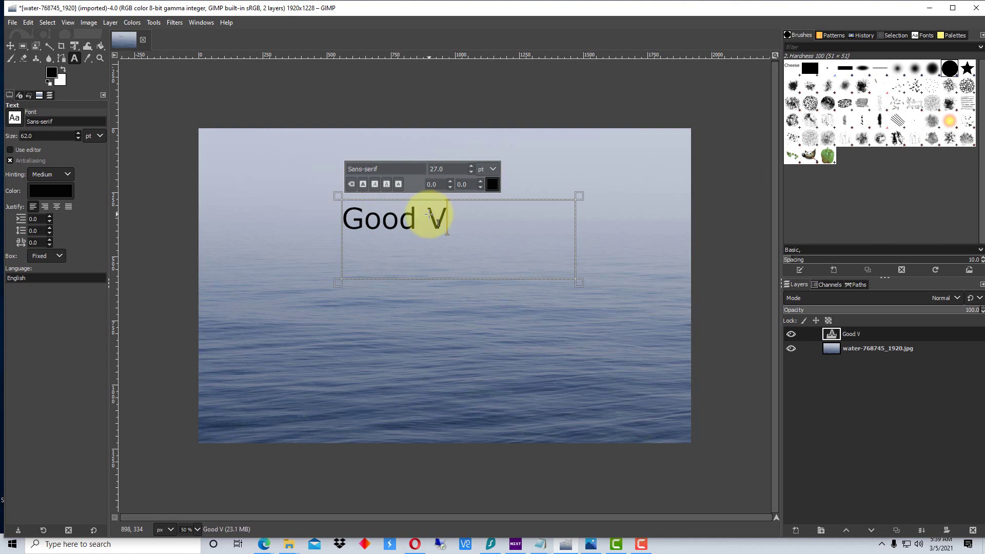
{"action": "type", "text": "Vibrations"}
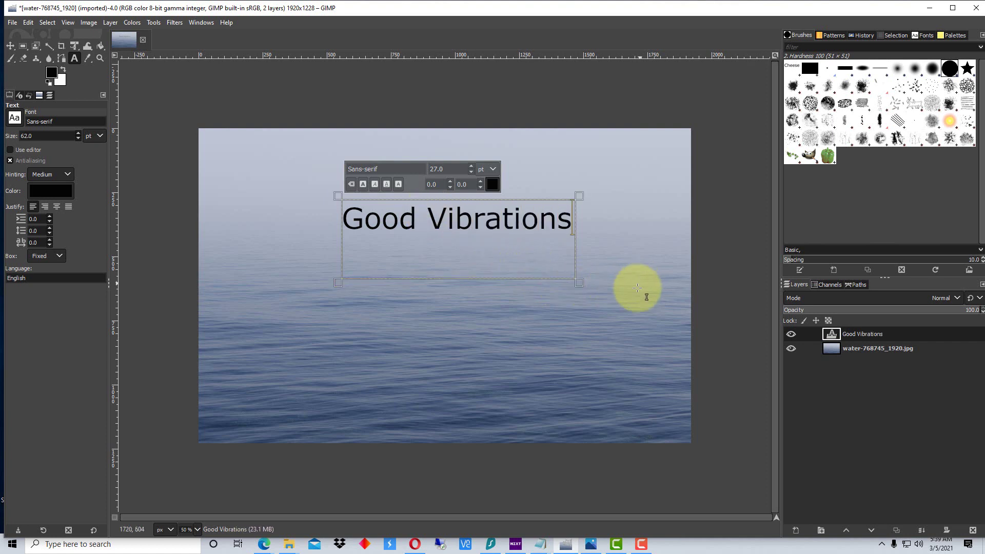
Step: Widen the text box and correct the text's ending so it reads 'Good Vibrations'
{"action": "left_click_drag", "start_coordinate": [578, 288], "coordinate": [623, 292]}
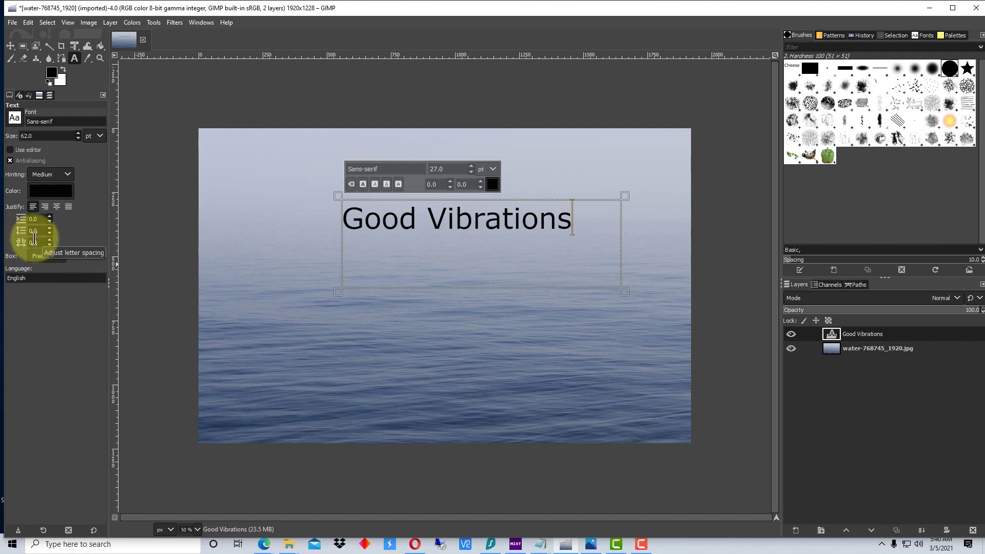
{"action": "left_click", "coordinate": [61, 256]}
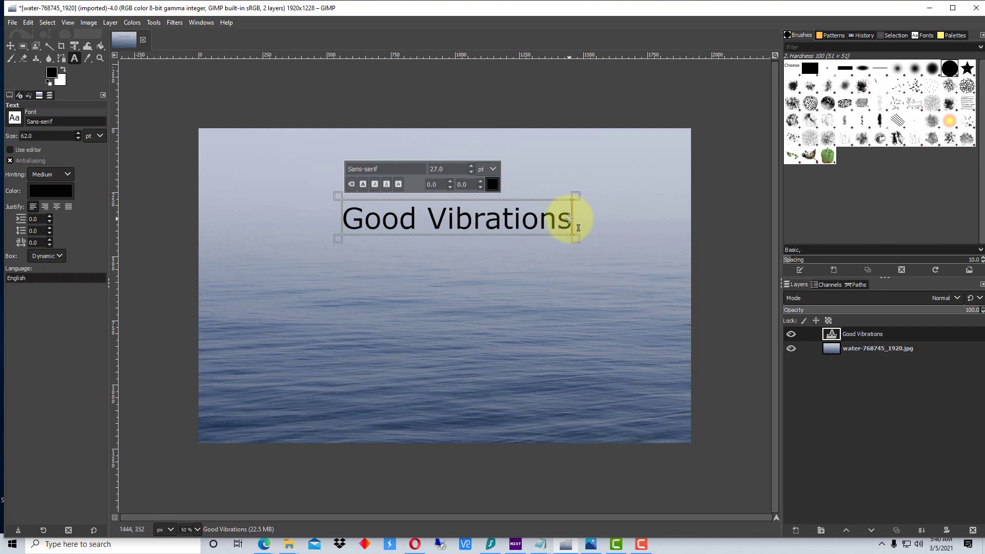
{"action": "key", "text": "BackSpace"}
{"action": "key", "text": "BackSpace"}
{"action": "key", "text": "BackSpace"}
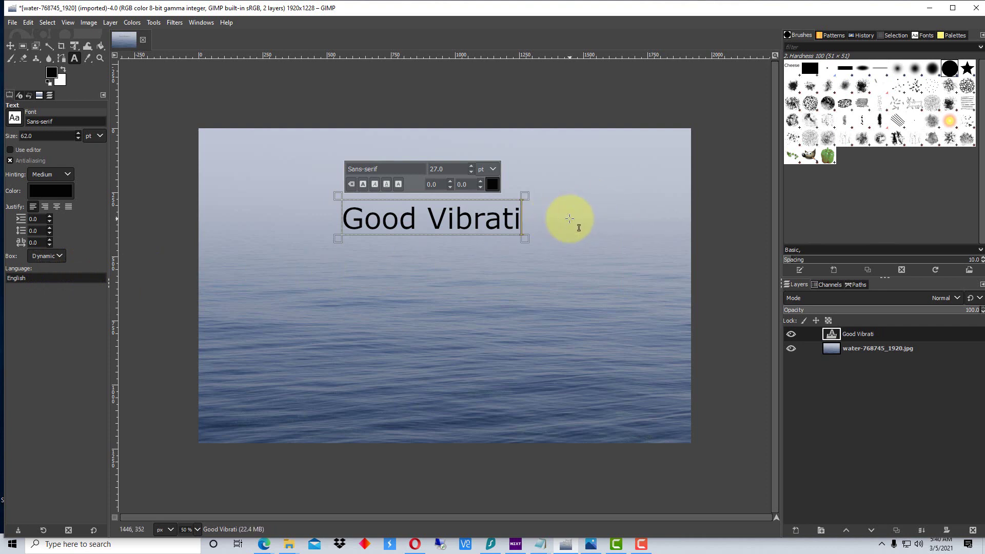
{"action": "type", "text": "ons"}
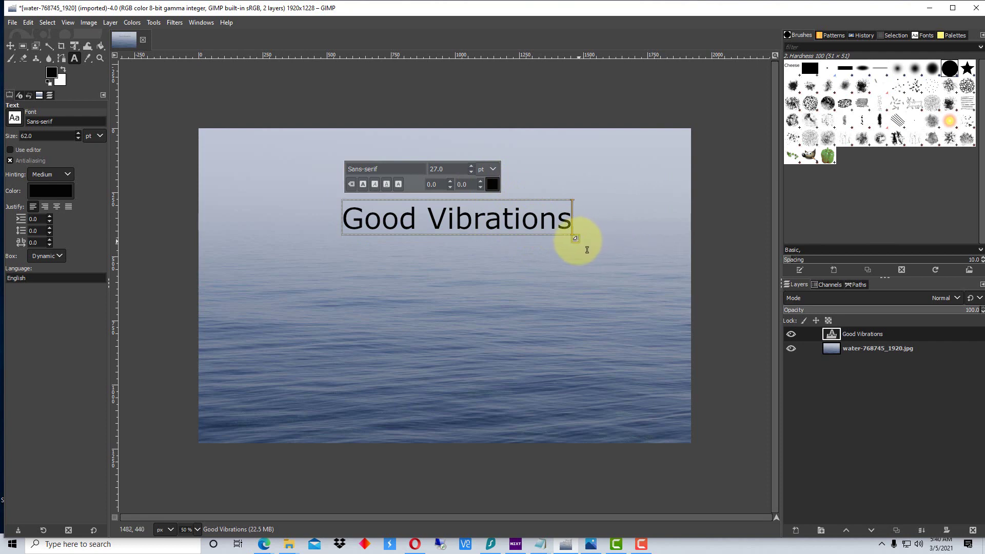
Step: Undo the box enlargement and set the text box to Dynamic so it fits the words
{"action": "left_click_drag", "start_coordinate": [586, 250], "coordinate": [639, 307]}
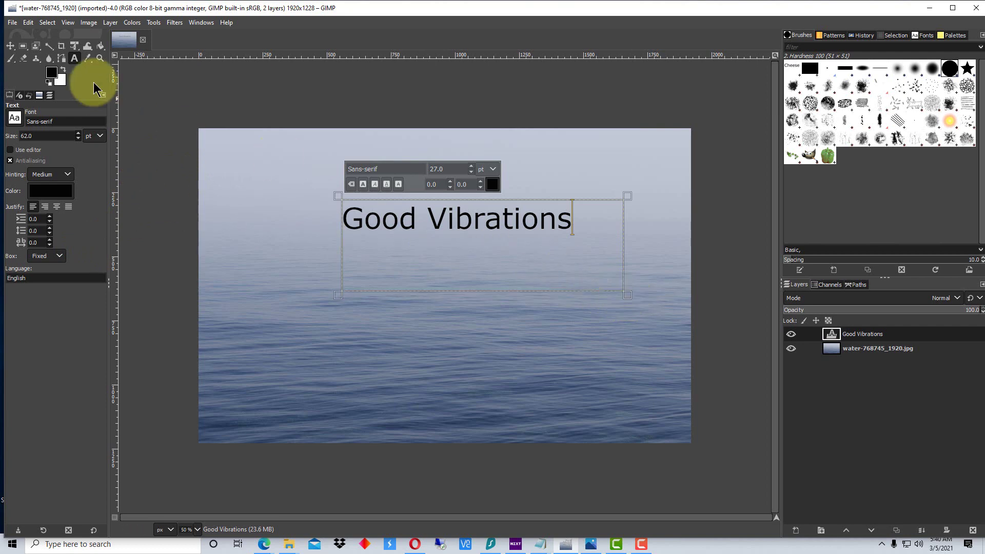
{"action": "key", "text": "ctrl+z"}
{"action": "left_click", "coordinate": [61, 256]}
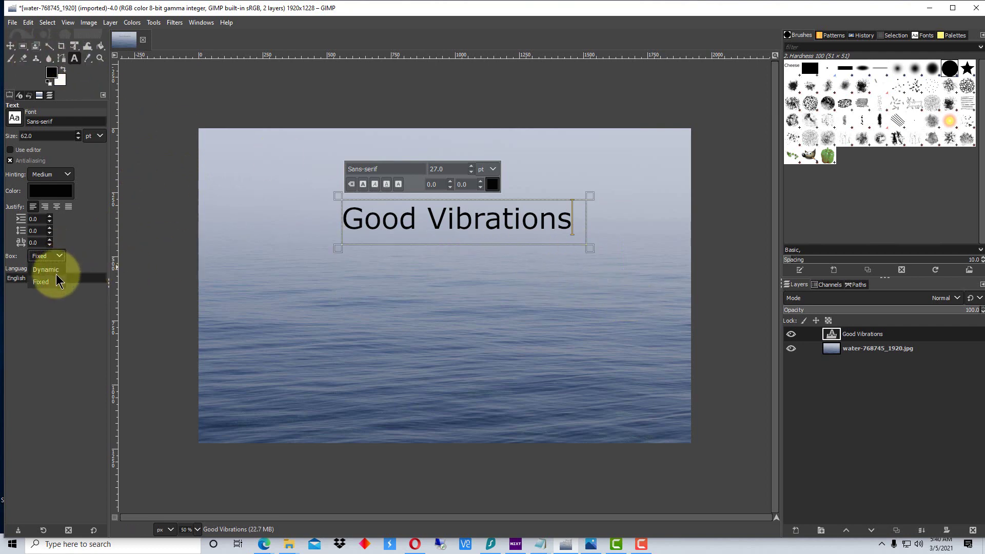
{"action": "left_click", "coordinate": [45, 270]}
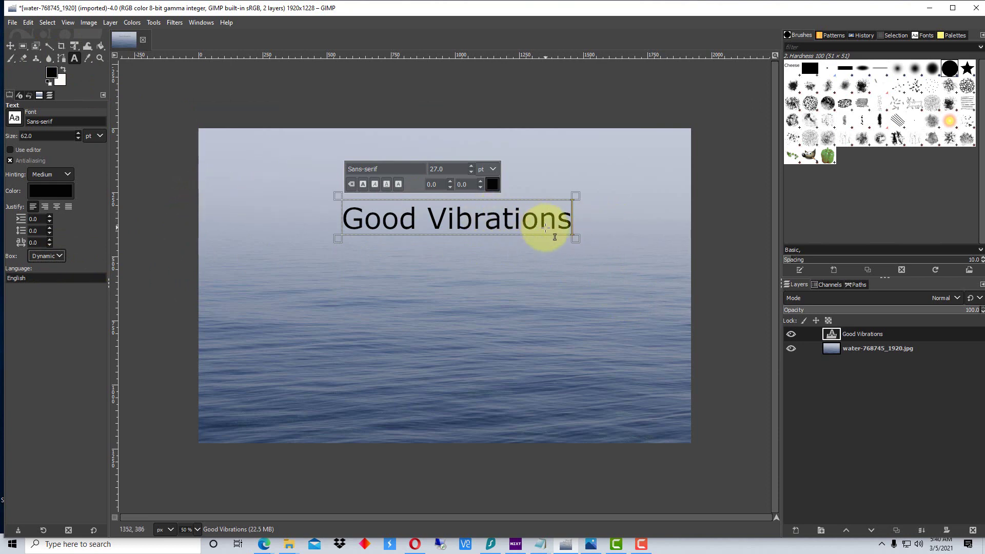
Step: With the Move tool and Layers dock shown, make the Good Vibrations layer active and start moving the text down
{"action": "left_click", "coordinate": [10, 46]}
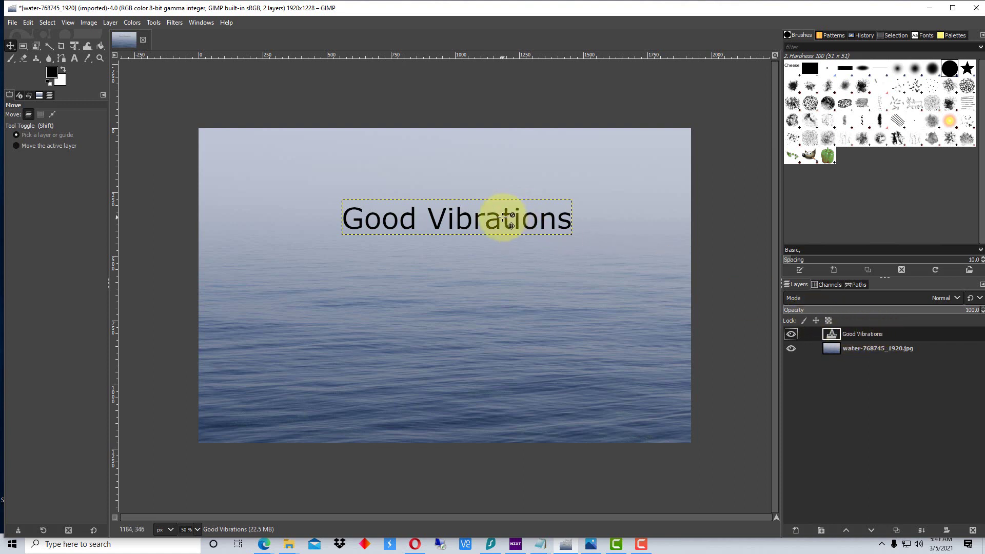
{"action": "key", "text": "ctrl+l"}
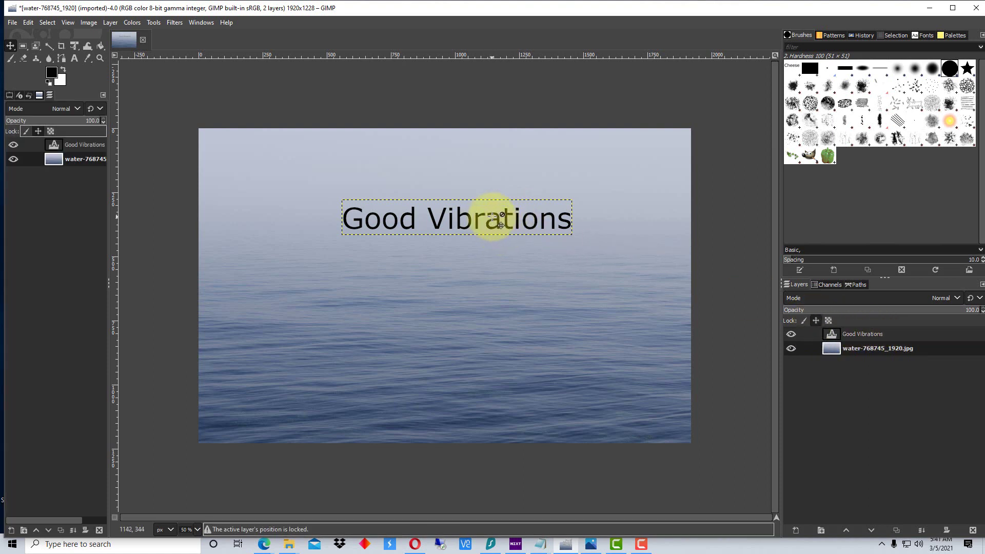
{"action": "left_click_drag", "start_coordinate": [488, 214], "coordinate": [506, 255]}
{"action": "left_click", "coordinate": [495, 220]}
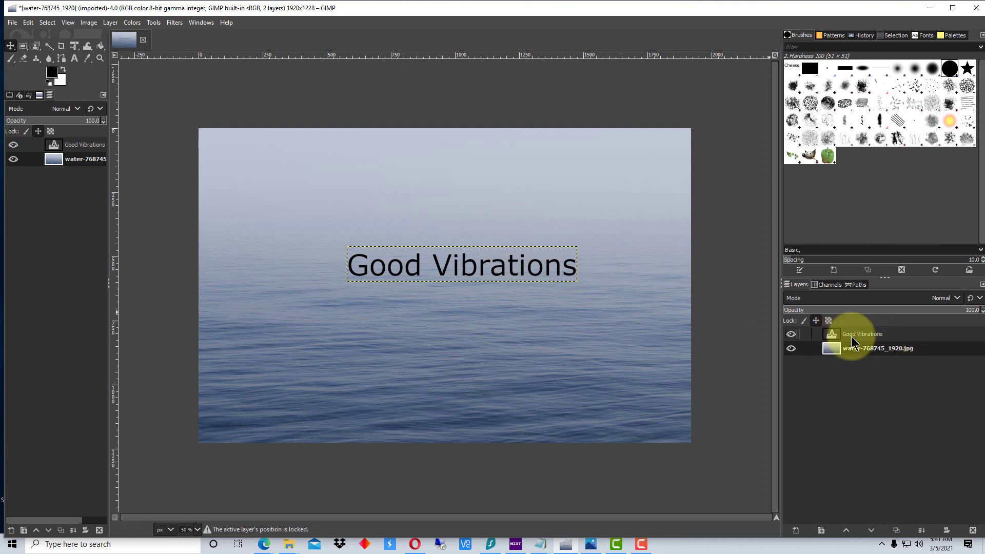
{"action": "left_click", "coordinate": [834, 335]}
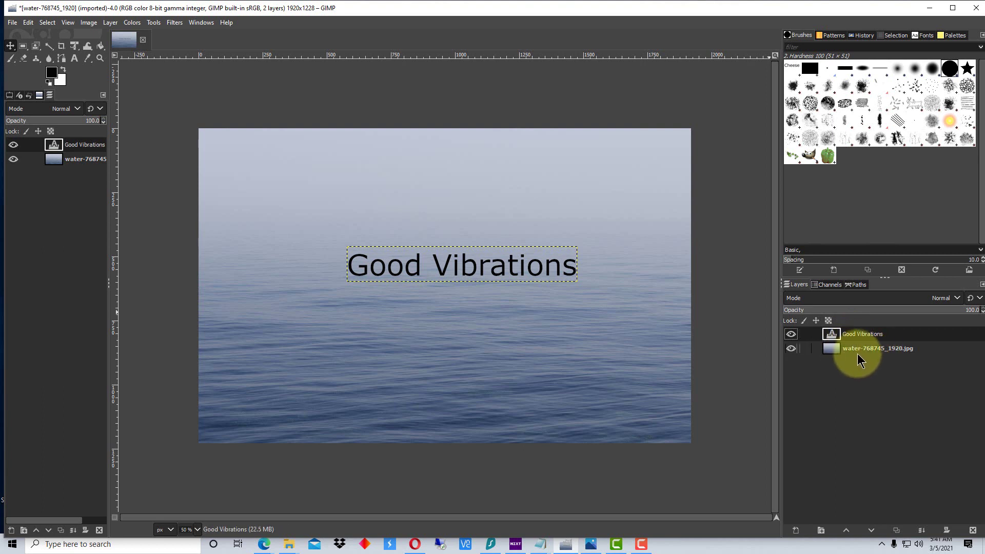
{"action": "left_click", "coordinate": [516, 269]}
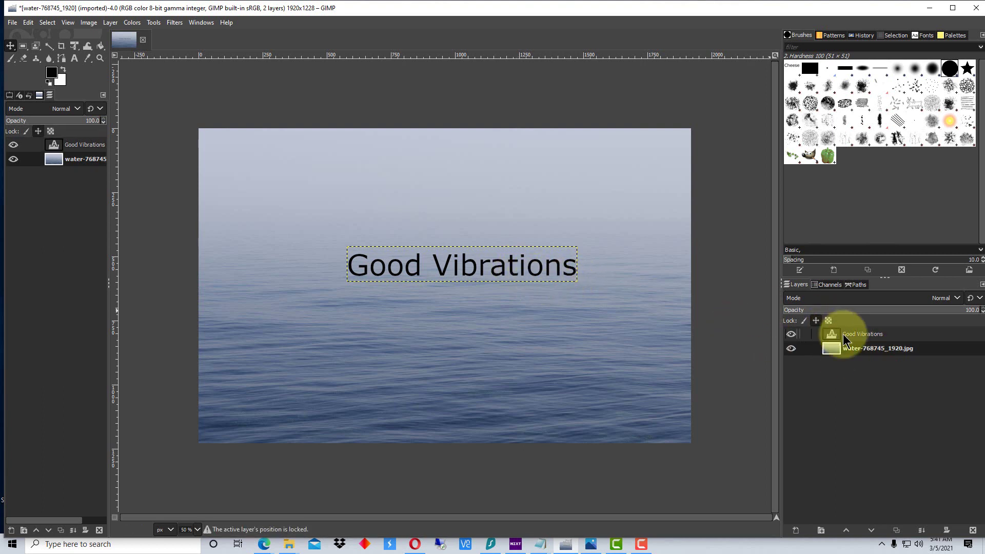
{"action": "left_click", "coordinate": [819, 335]}
{"action": "left_click", "coordinate": [534, 271]}
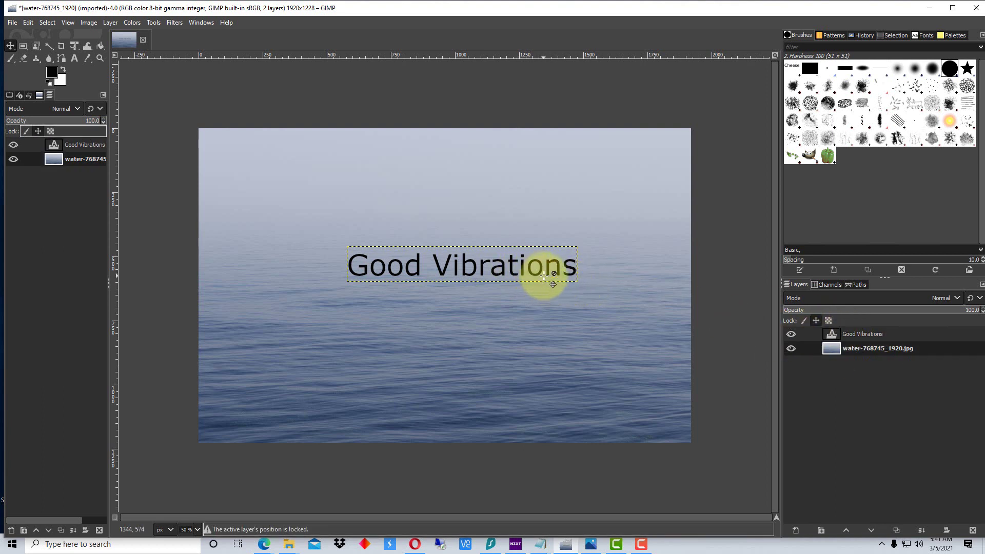
Step: Drag the Good Vibrations text down into the lower middle of the photo, over the water
{"action": "left_click", "coordinate": [889, 335]}
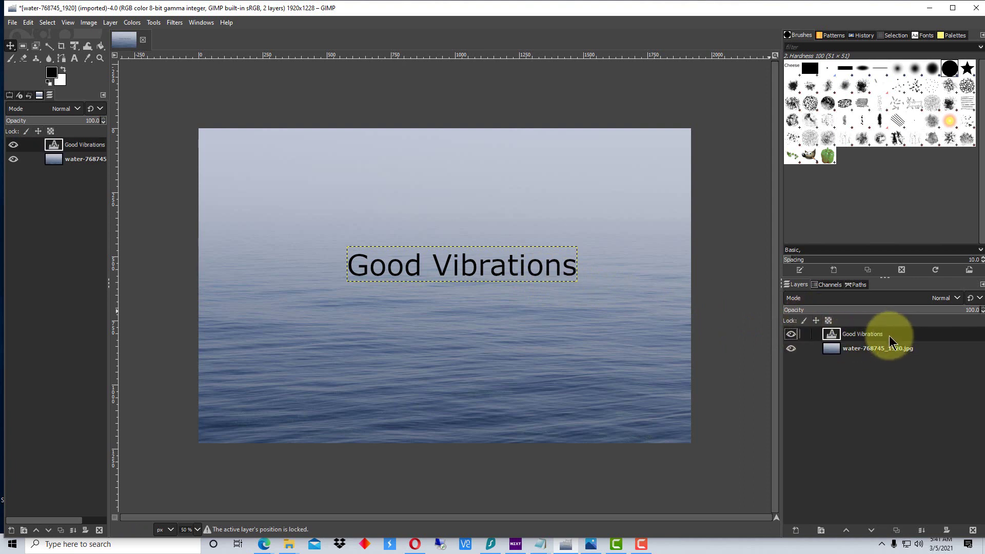
{"action": "left_click_drag", "start_coordinate": [529, 275], "coordinate": [508, 337]}
{"action": "left_click", "coordinate": [512, 324]}
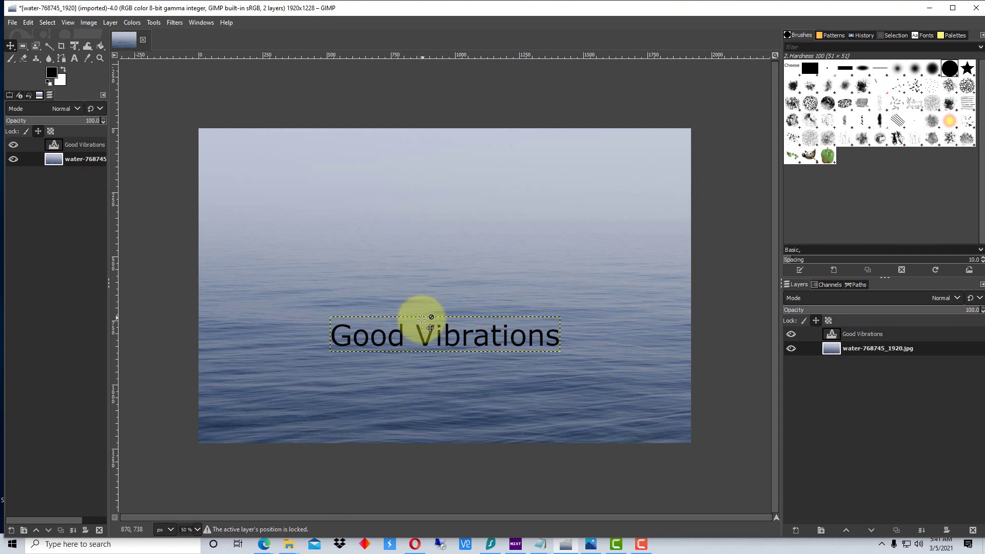
{"action": "left_click", "coordinate": [867, 334]}
{"action": "mouse_move", "coordinate": [514, 333]}
{"action": "left_mouse_down"}
{"action": "mouse_move", "coordinate": [524, 315]}
{"action": "mouse_move", "coordinate": [510, 257]}
{"action": "mouse_move", "coordinate": [522, 363]}
{"action": "mouse_move", "coordinate": [513, 373]}
{"action": "mouse_move", "coordinate": [529, 335]}
{"action": "mouse_move", "coordinate": [526, 346]}
{"action": "left_mouse_up"}
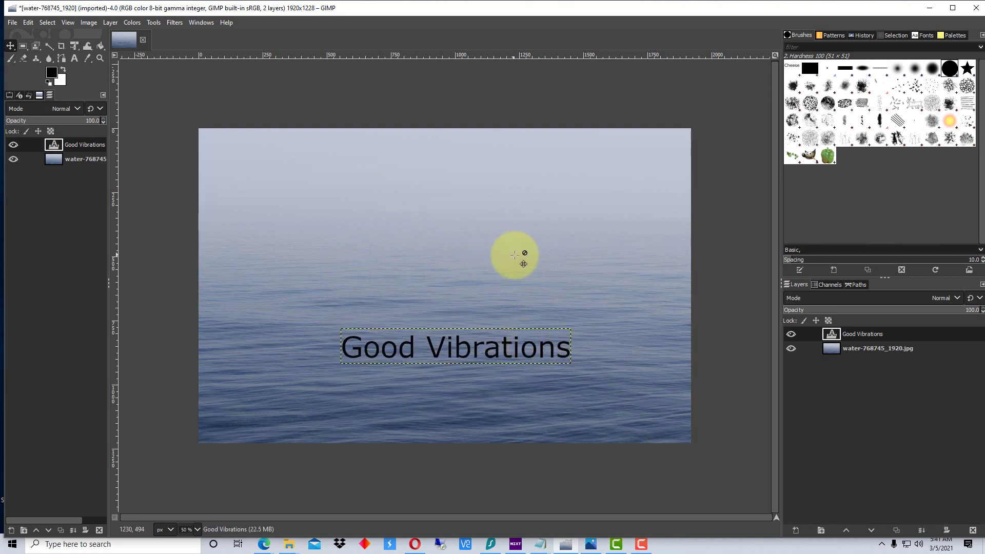
Step: Select all the Good Vibrations text and change its colour to bright yellow fbf407
{"action": "left_click", "coordinate": [75, 58]}
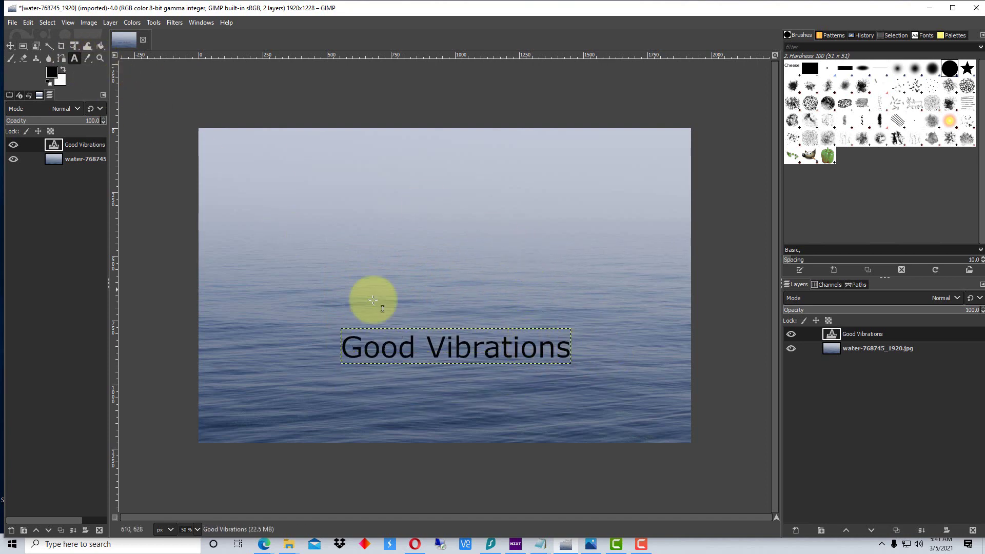
{"action": "left_click", "coordinate": [507, 354]}
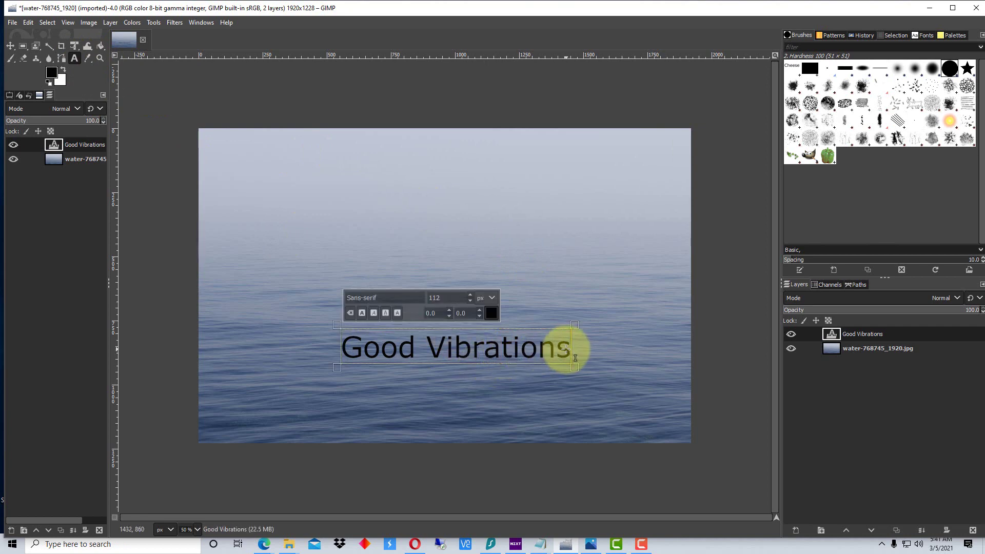
{"action": "left_click_drag", "start_coordinate": [565, 349], "coordinate": [348, 339]}
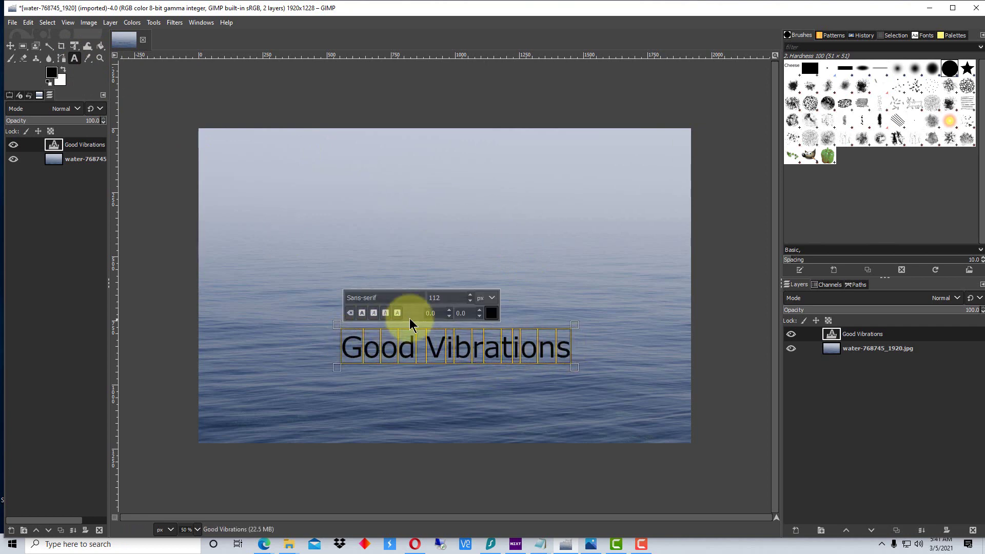
{"action": "left_click", "coordinate": [491, 313]}
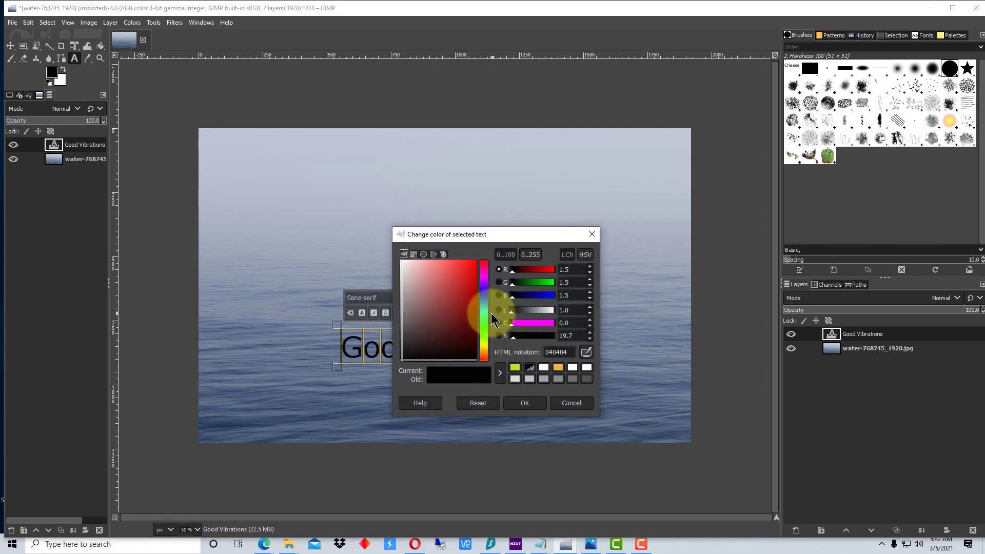
{"action": "left_click", "coordinate": [482, 342]}
{"action": "left_click_drag", "start_coordinate": [485, 348], "coordinate": [488, 350]}
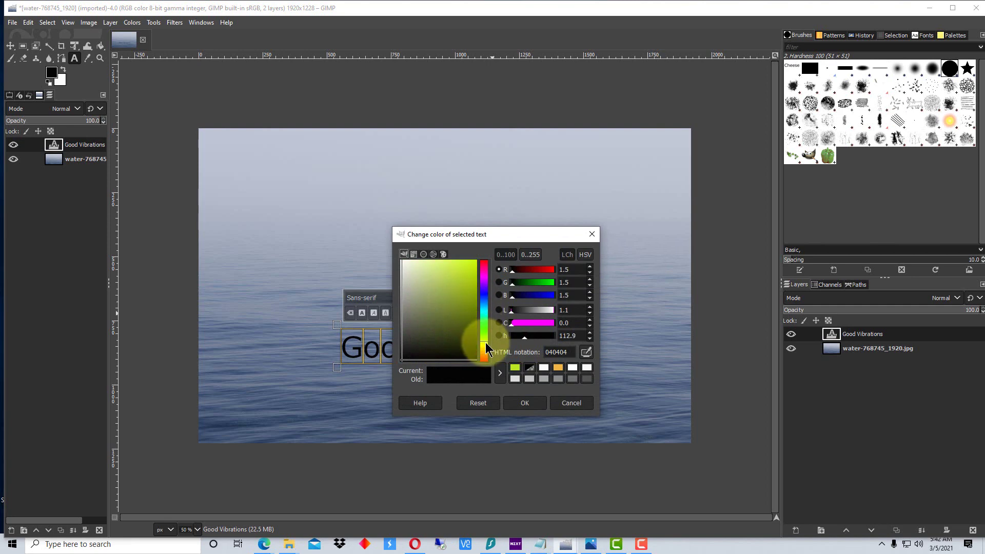
{"action": "left_click", "coordinate": [476, 266]}
{"action": "left_click", "coordinate": [526, 404]}
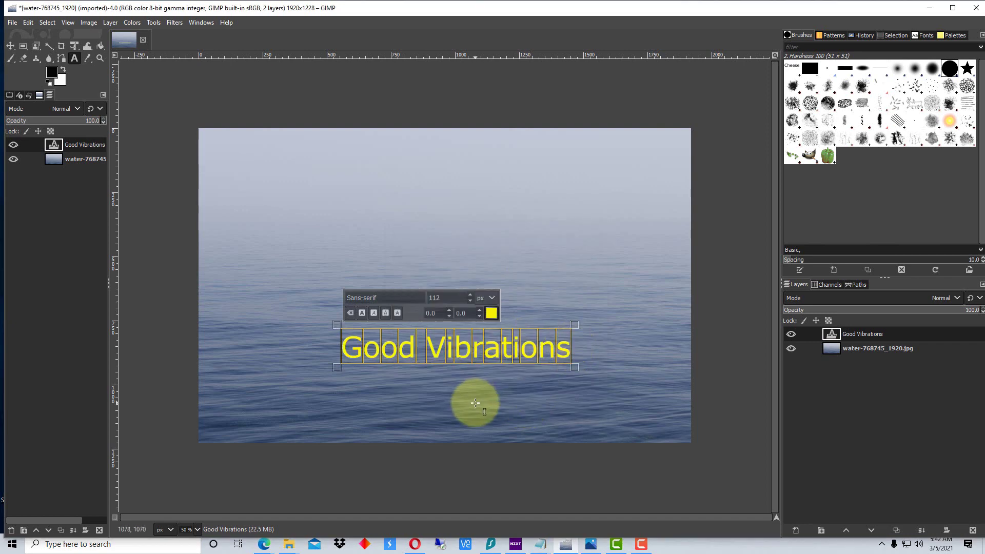
{"action": "left_click", "coordinate": [11, 48]}
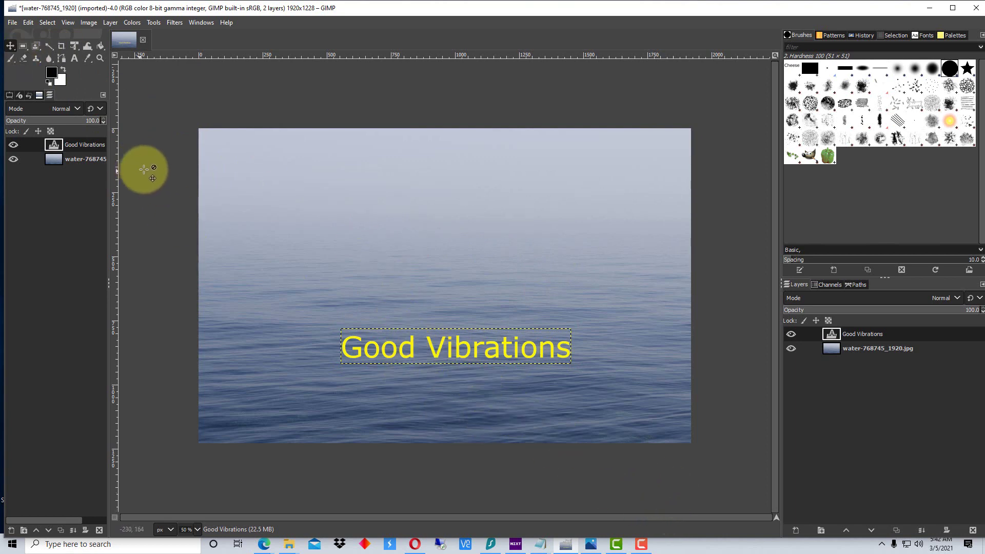
{"action": "left_click", "coordinate": [75, 58]}
{"action": "left_click", "coordinate": [483, 357]}
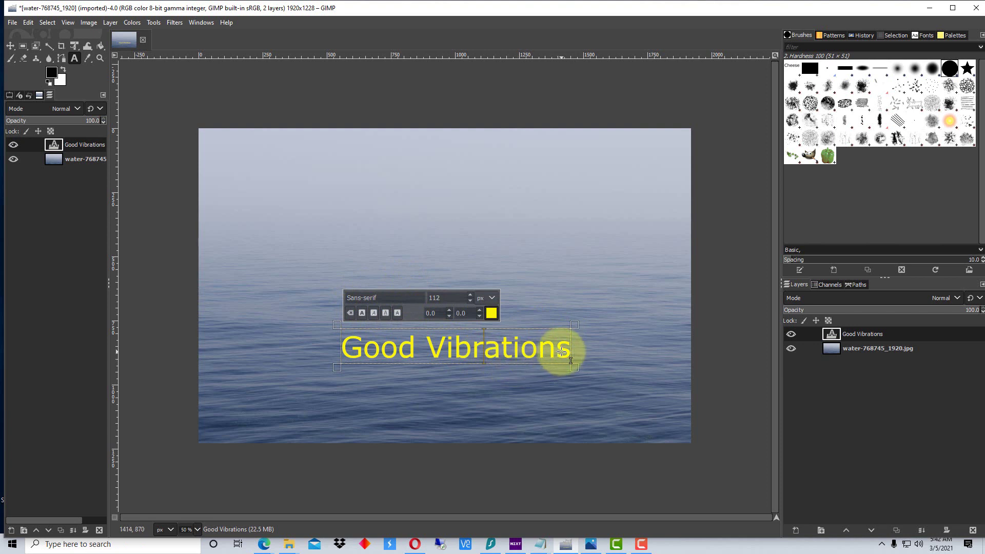
{"action": "left_click_drag", "start_coordinate": [574, 356], "coordinate": [314, 348]}
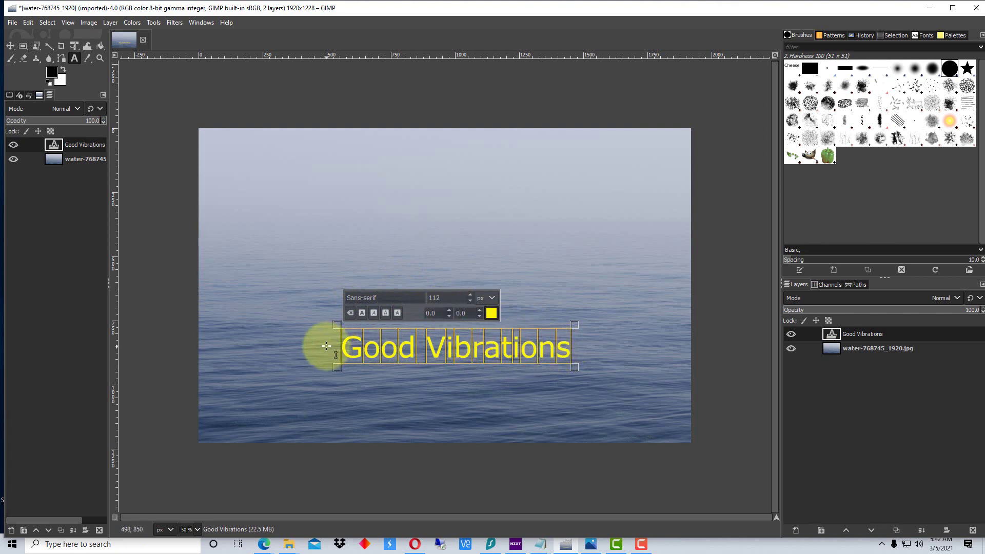
{"action": "left_click", "coordinate": [362, 313]}
{"action": "left_click", "coordinate": [362, 313]}
{"action": "left_click", "coordinate": [374, 313]}
{"action": "left_click", "coordinate": [375, 311]}
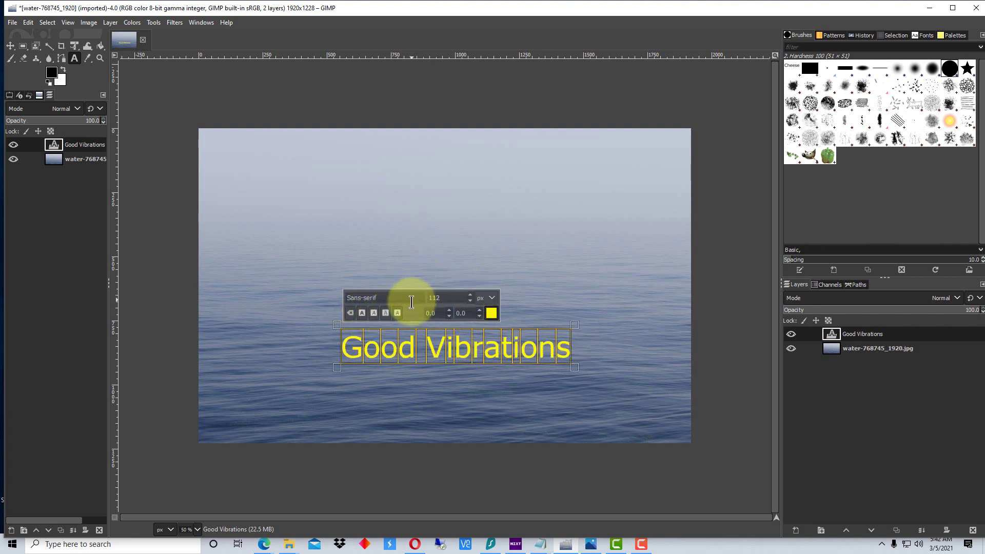